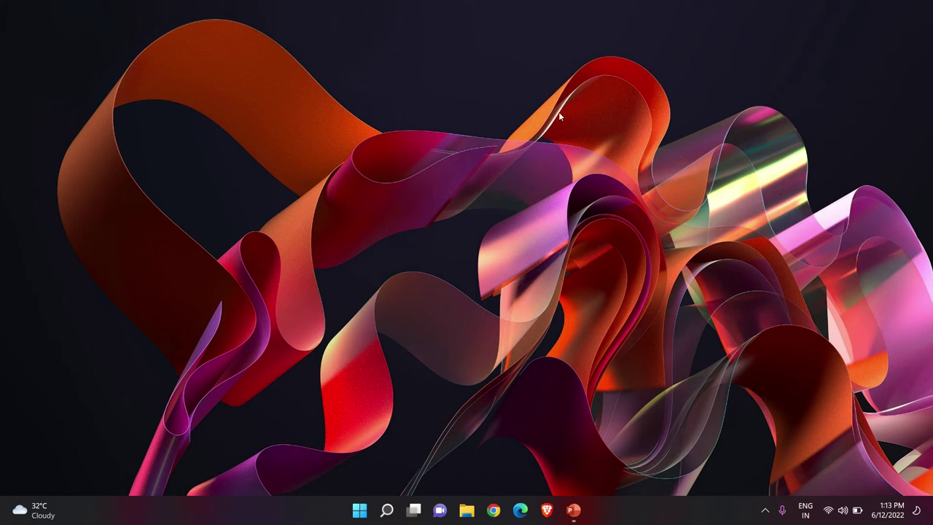
# Refresh the desktop and launch Microsoft Edge from the taskbar
pyautogui.rightClick(312, 175)
pyautogui.click(360, 222)
pyautogui.click(520, 510)
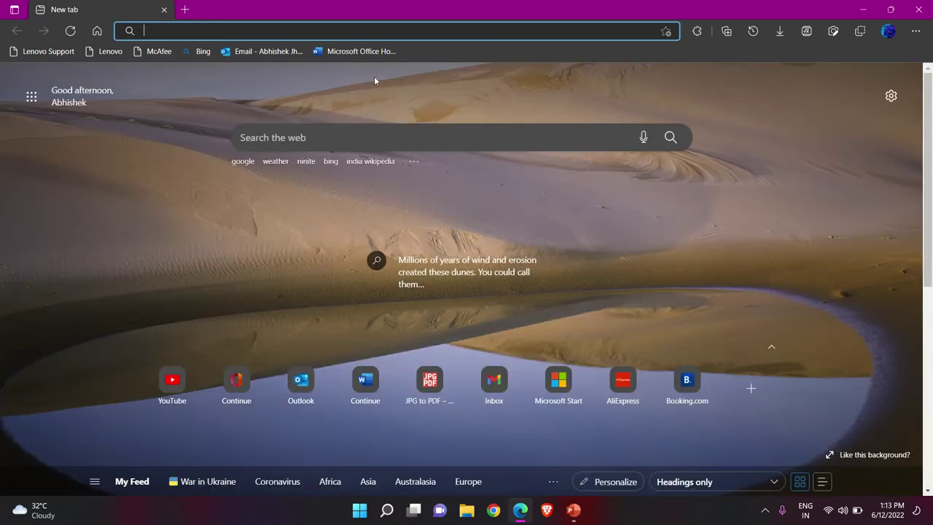
# With the Windows 11 Wikipedia article open, bring up the Settings and more menu
pyautogui.click(488, 92)
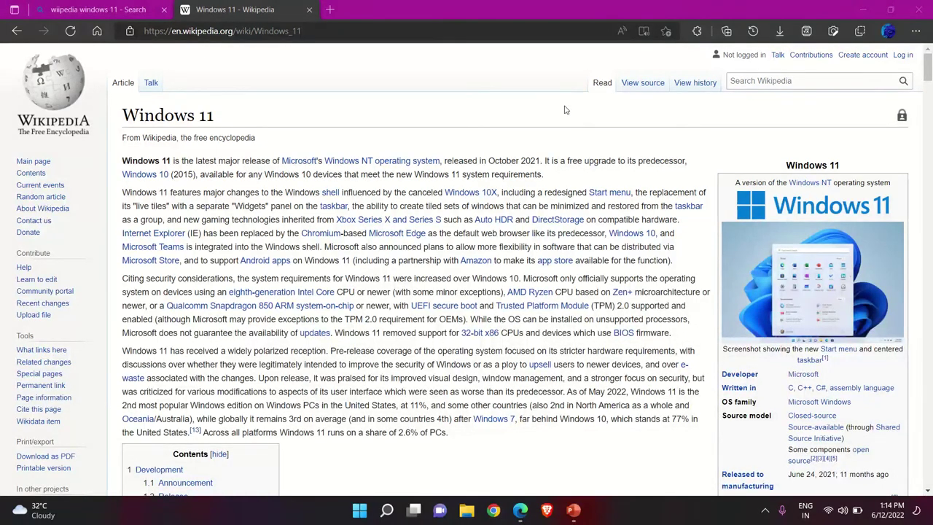
pyautogui.click(915, 31)
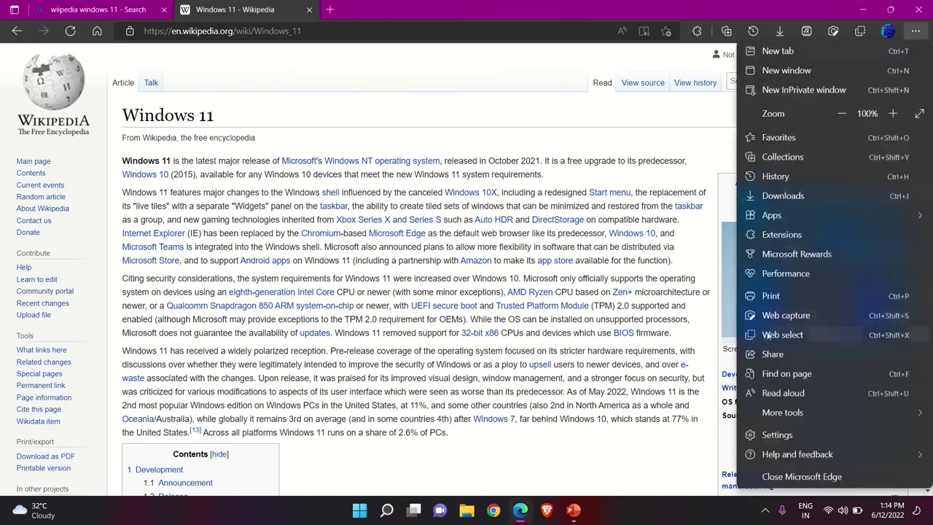
pyautogui.click(676, 109)
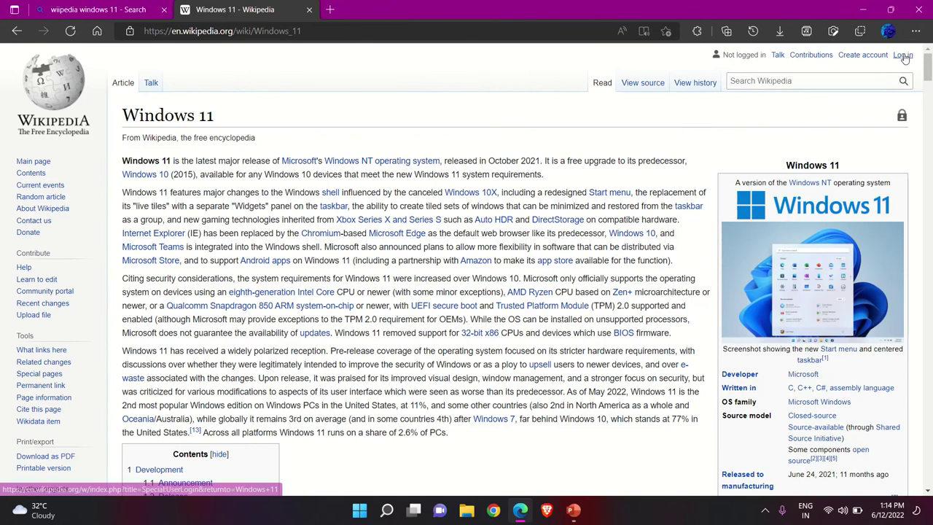
pyautogui.click(914, 31)
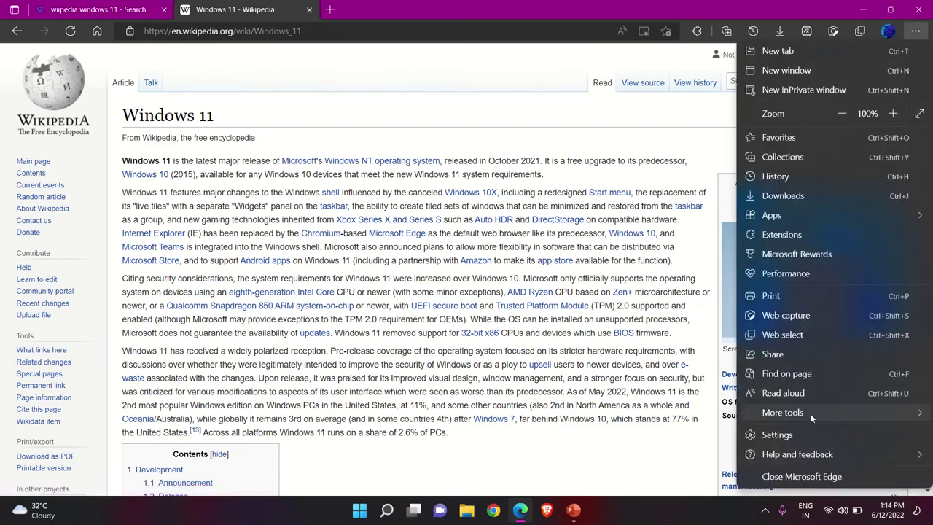
pyautogui.click(806, 433)
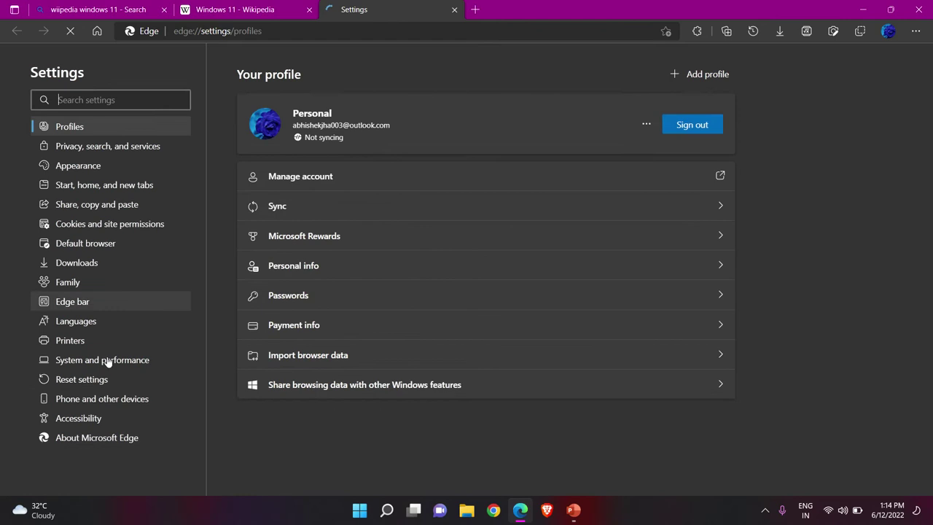
pyautogui.click(85, 438)
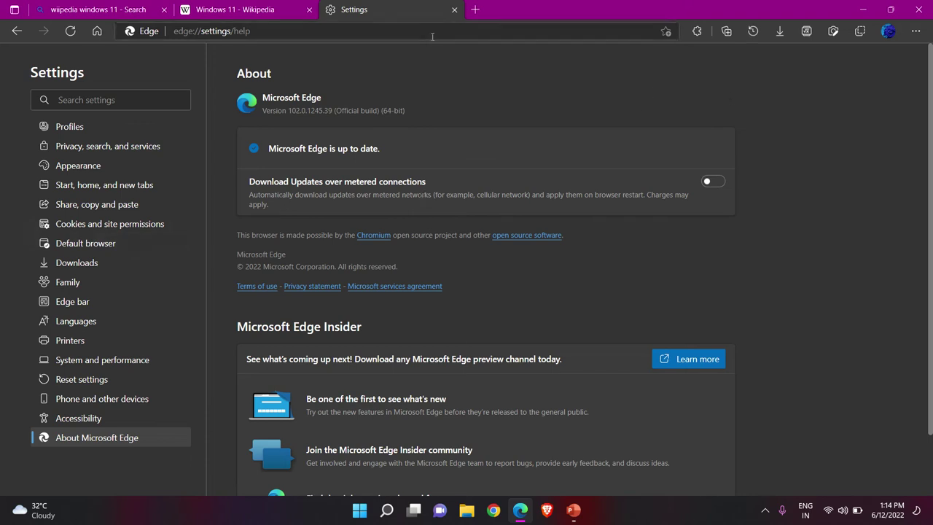
pyautogui.click(454, 10)
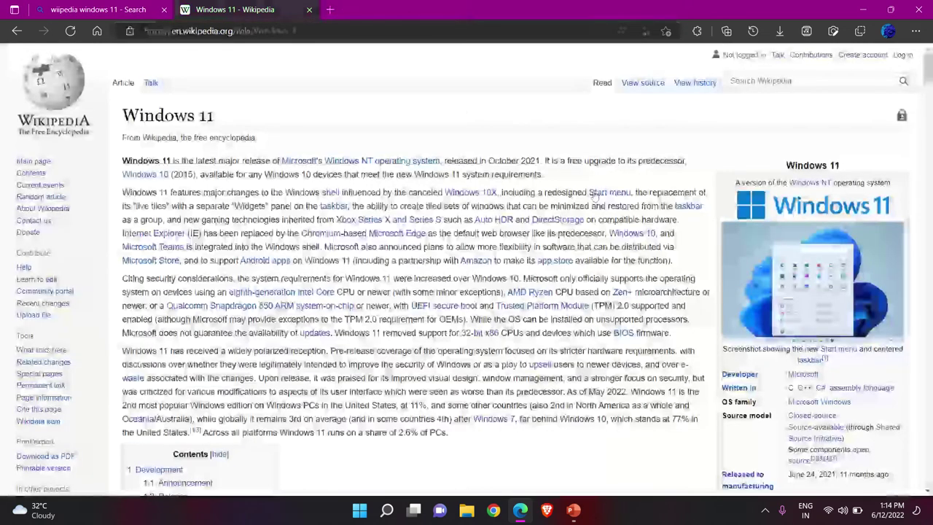
pyautogui.scroll(-5, 539, 198)
pyautogui.scroll(5, 540, 199)
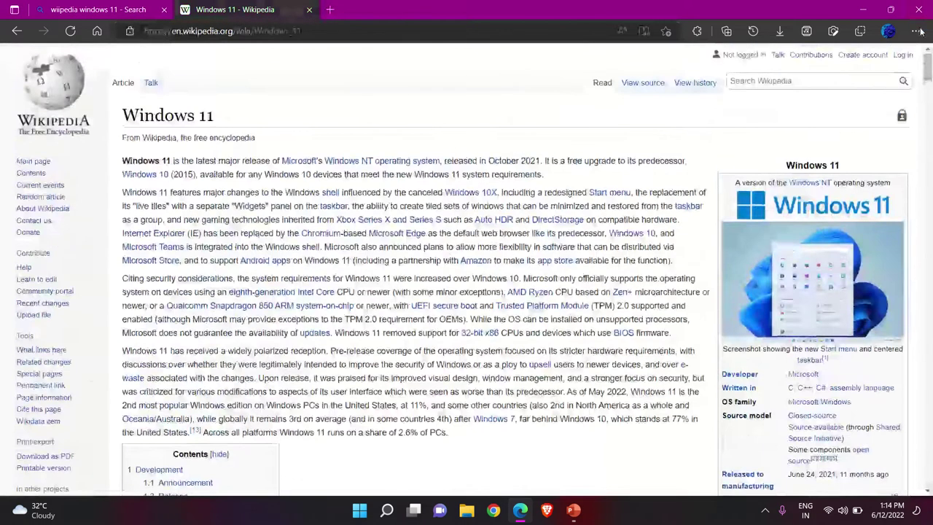
# Start Web capture from the Settings and more menu in Capture area mode
pyautogui.click(915, 31)
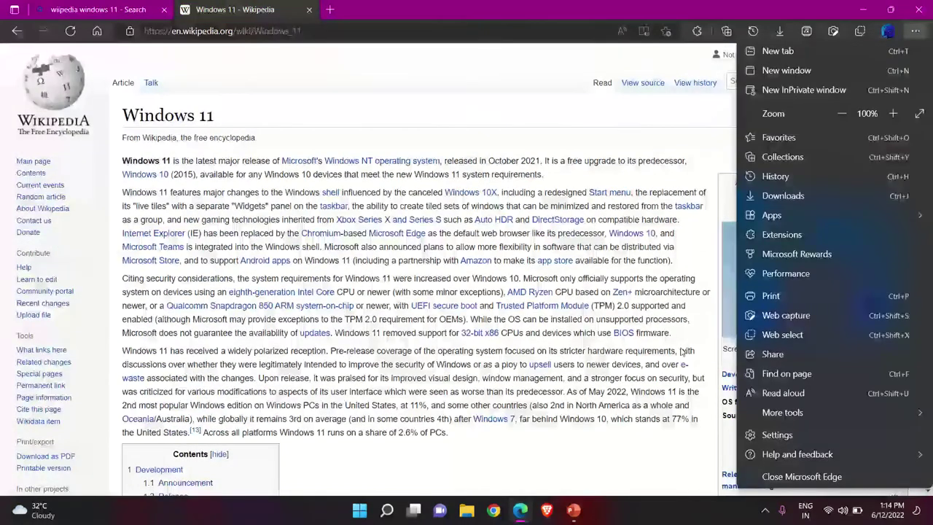
pyautogui.click(828, 313)
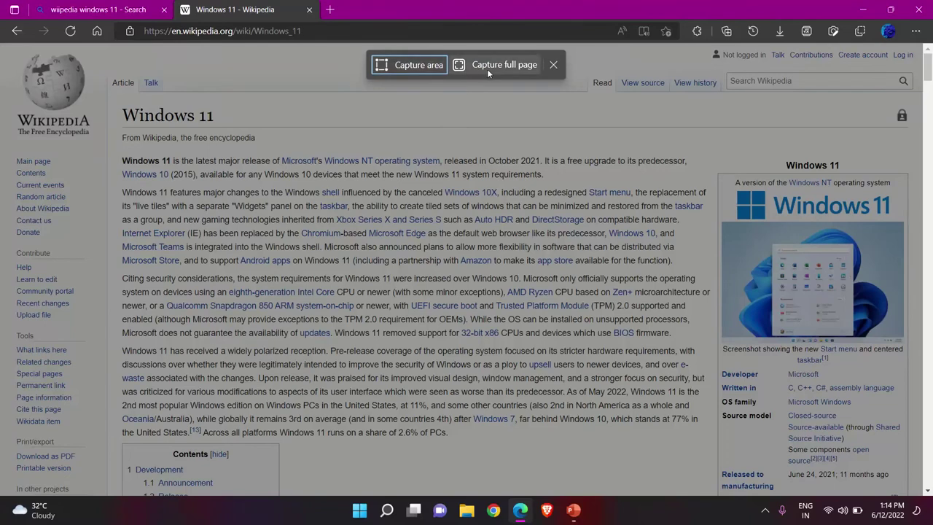
pyautogui.click(431, 66)
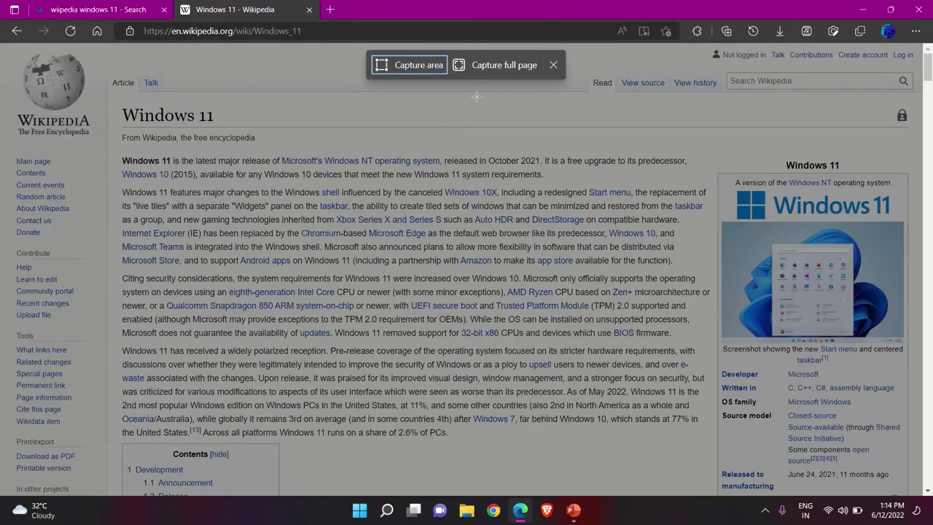
pyautogui.click(404, 72)
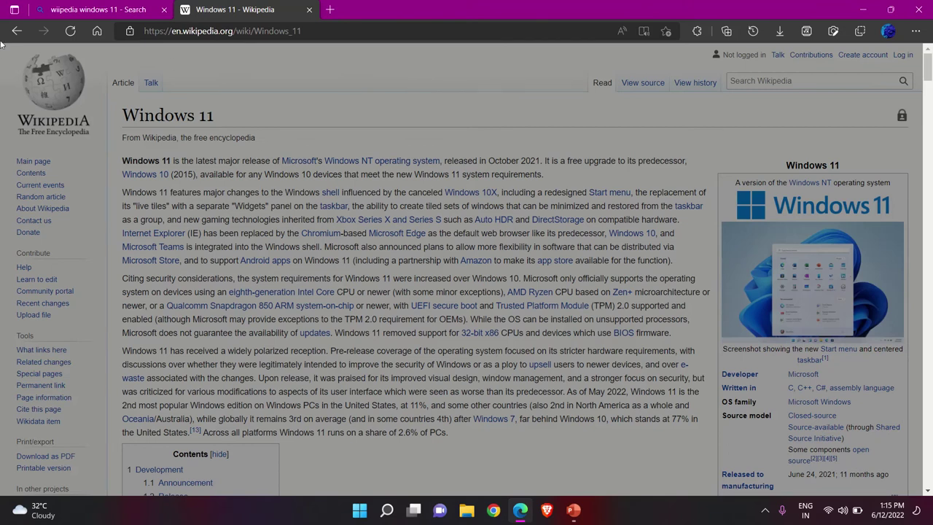
# Drag a capture rectangle from the page's top-left corner down through the Release section
pyautogui.moveTo(1, 43); pyautogui.dragTo(919, 333)
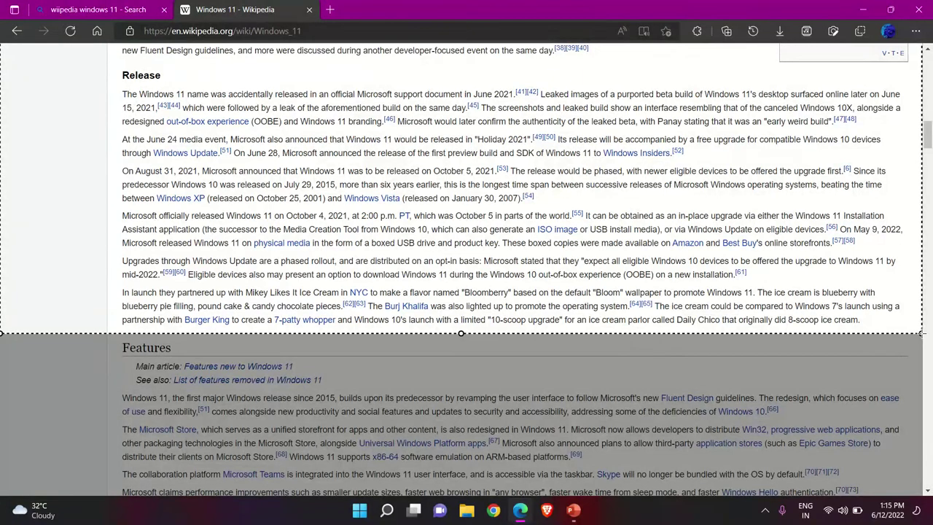
pyautogui.moveTo(919, 333); pyautogui.dragTo(920, 333)
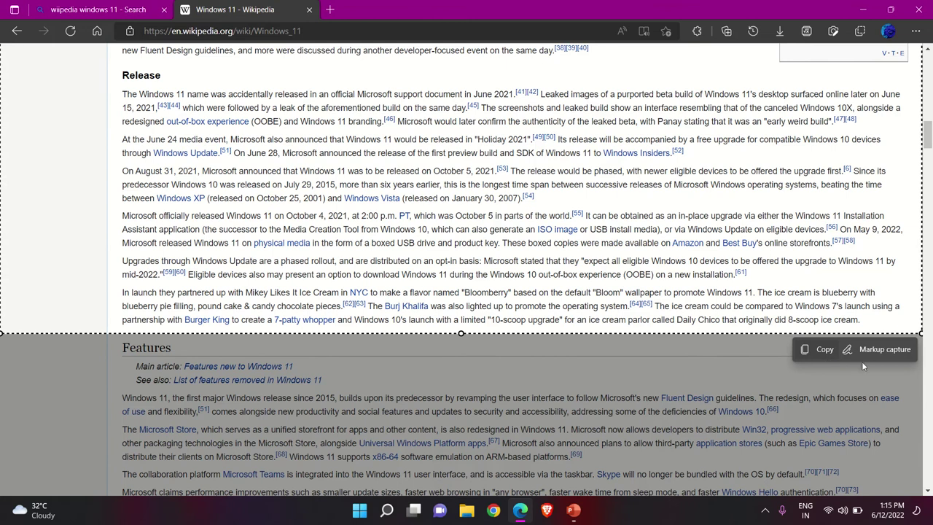
# Open the marked region in the capture preview, look through it, and save it as an image
pyautogui.click(885, 350)
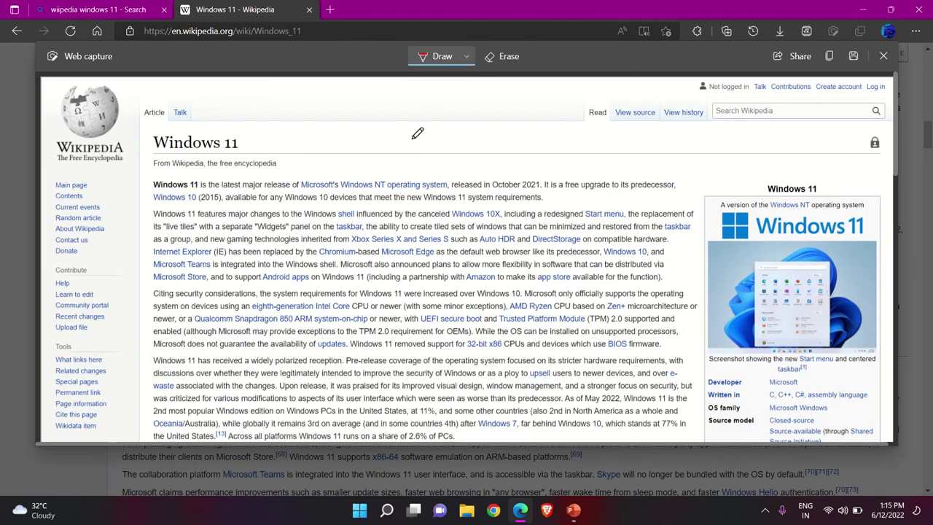
pyautogui.scroll(-5, 436, 119)
pyautogui.scroll(8, 420, 122)
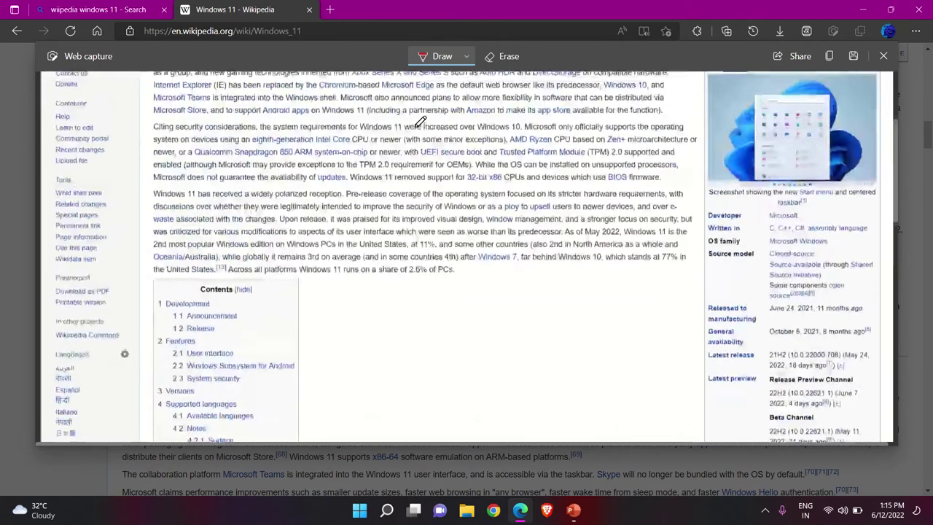
pyautogui.scroll(-15, 415, 129)
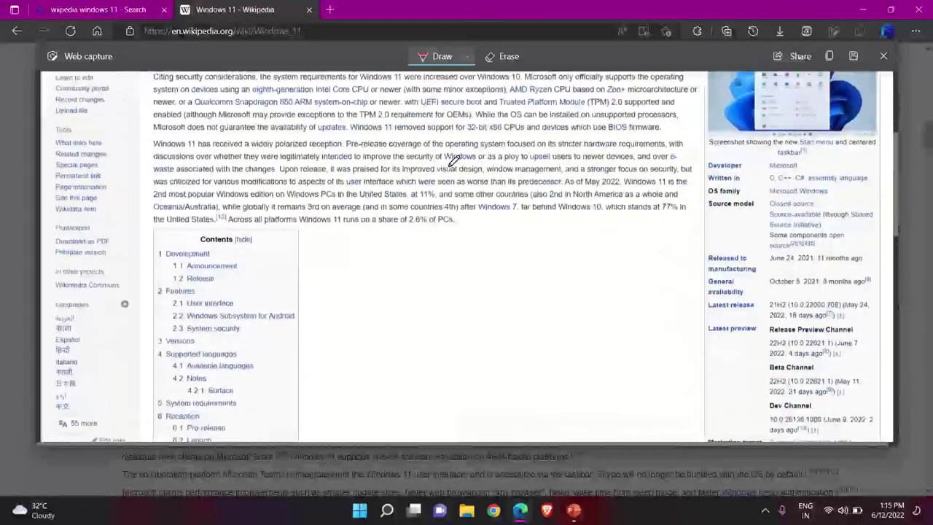
pyautogui.scroll(15, 431, 180)
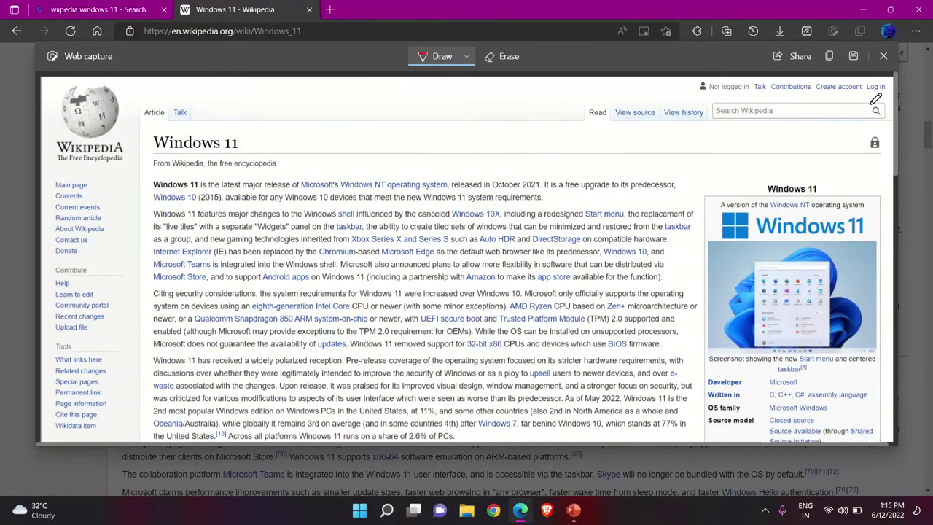
pyautogui.click(853, 57)
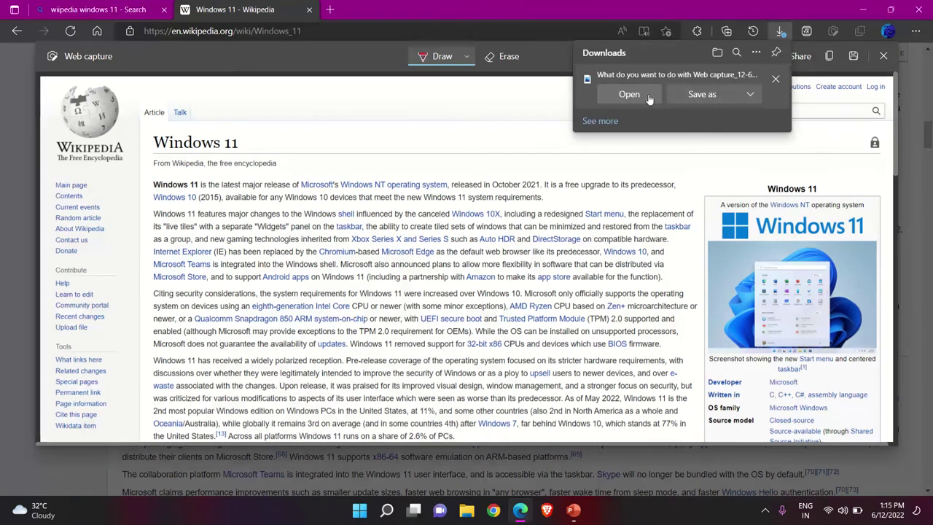
# Open the saved capture JPEG in Photos and zoom in and out on its text
pyautogui.click(648, 96)
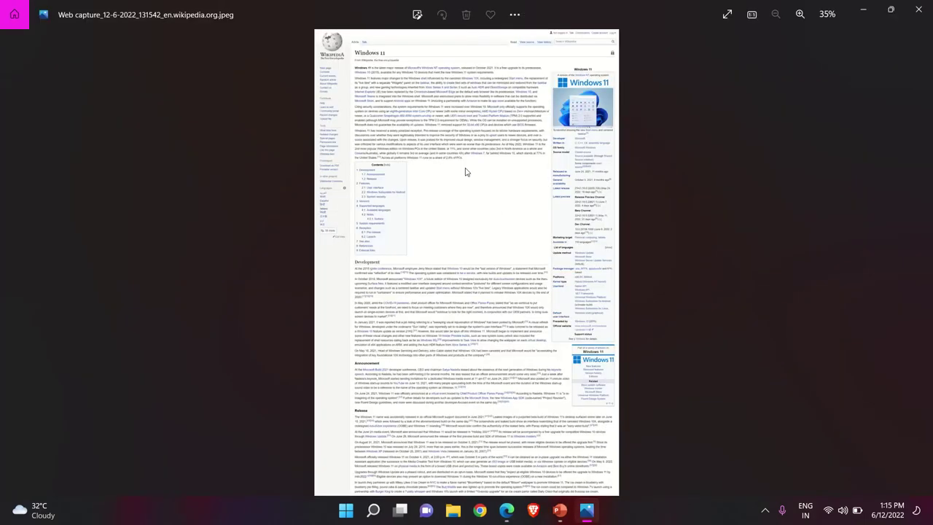
pyautogui.scroll(10, 408, 135)
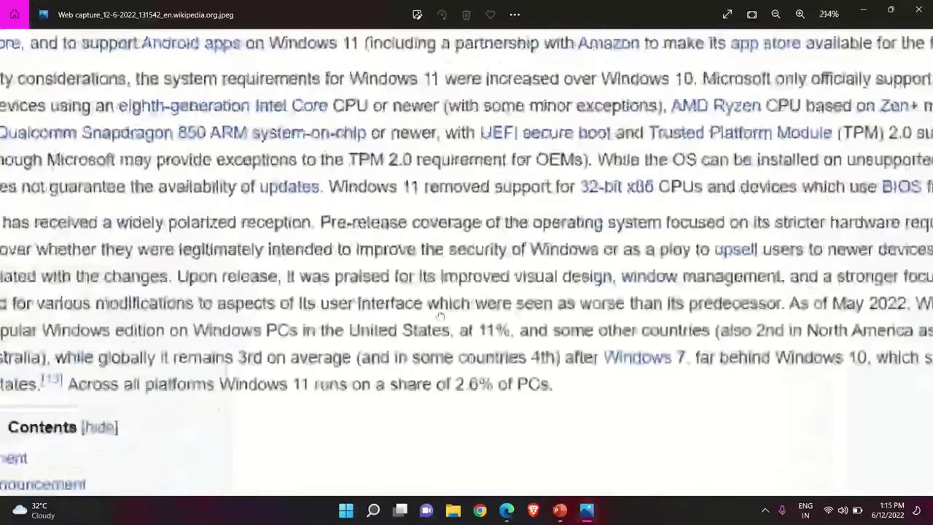
pyautogui.scroll(-10, 381, 221)
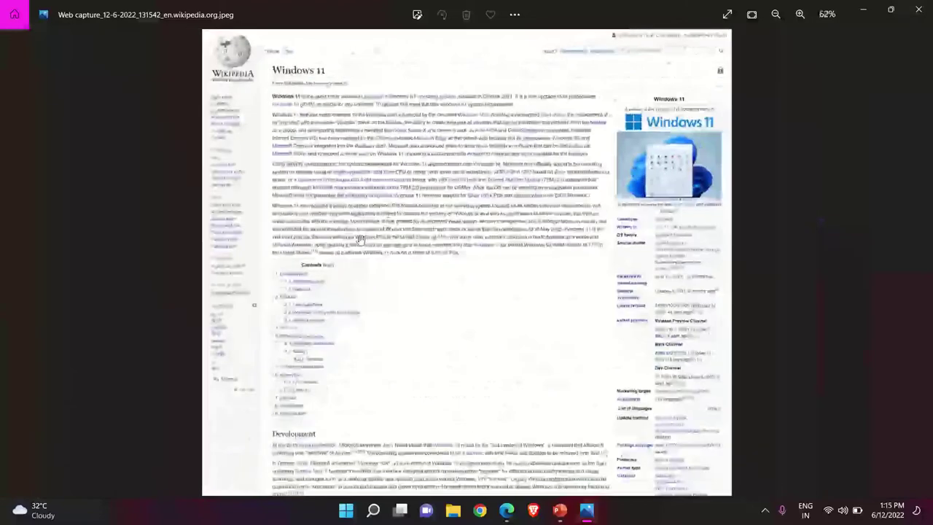
pyautogui.scroll(5, 385, 169)
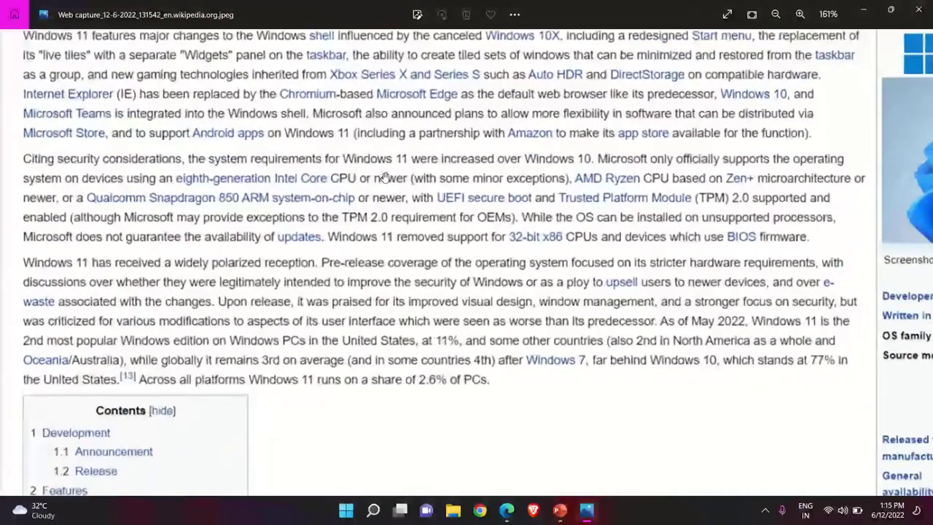
pyautogui.scroll(-10, 494, 305)
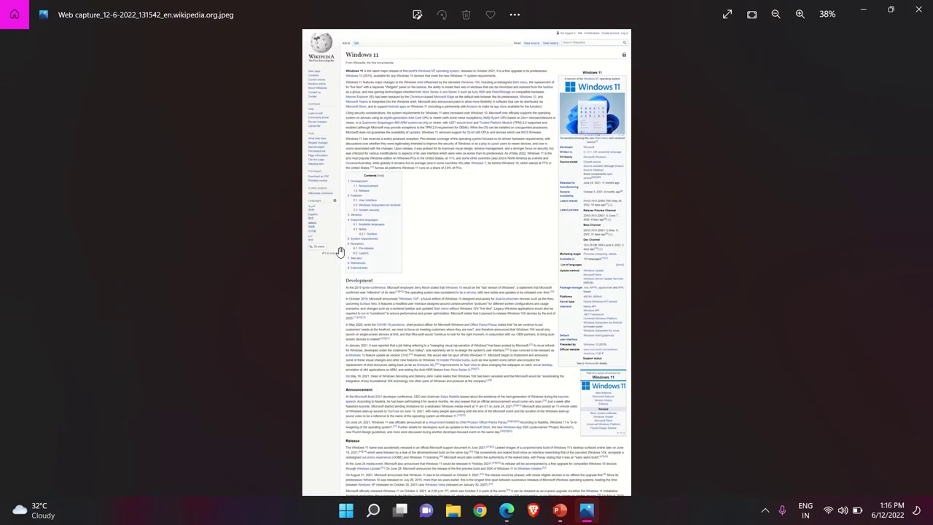
pyautogui.scroll(5, 529, 324)
pyautogui.scroll(-6, 518, 315)
pyautogui.scroll(4, 518, 315)
pyautogui.scroll(-4, 430, 160)
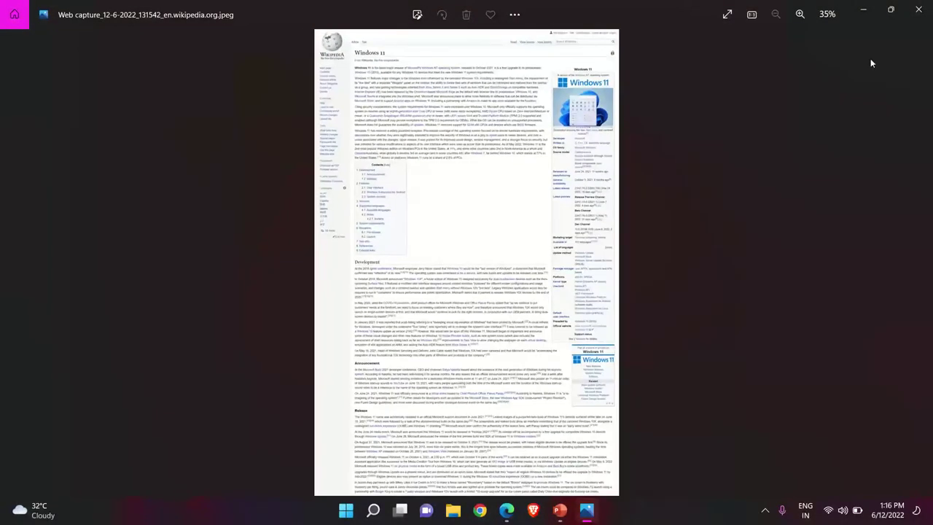
pyautogui.scroll(2, 566, 132)
# Close Photos, dismiss the capture and download panels, and return to the article's top
pyautogui.click(918, 9)
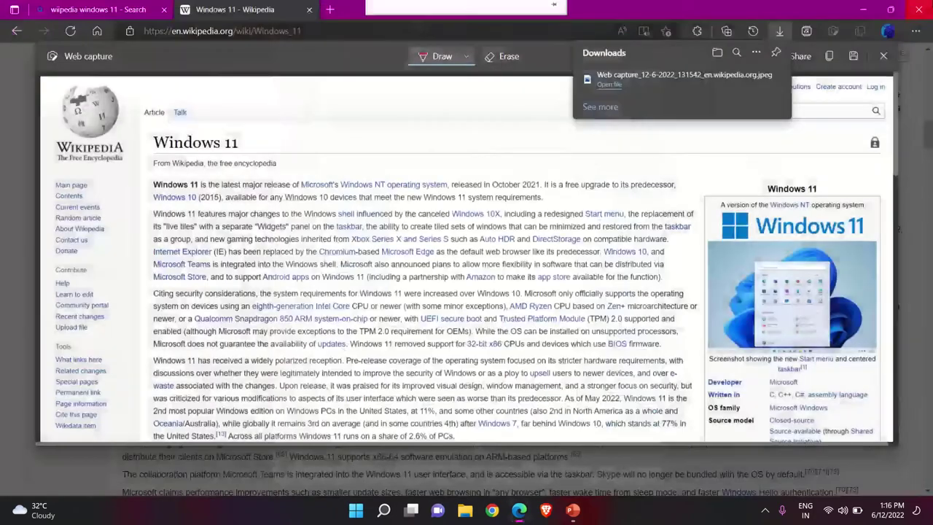
pyautogui.click(883, 56)
pyautogui.scroll(5, 744, 177)
pyautogui.scroll(8, 745, 177)
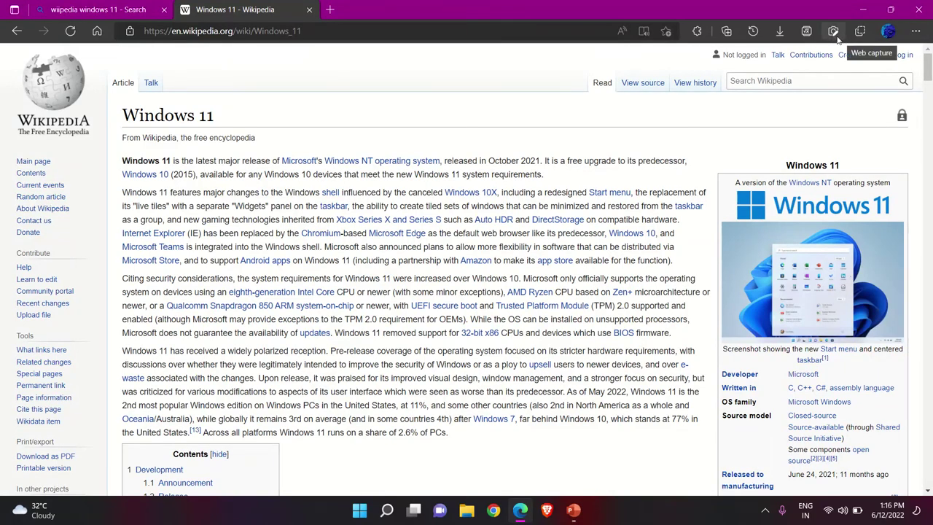
# Open Edge Settings to the Appearance page and look through its options
pyautogui.click(924, 31)
pyautogui.click(818, 430)
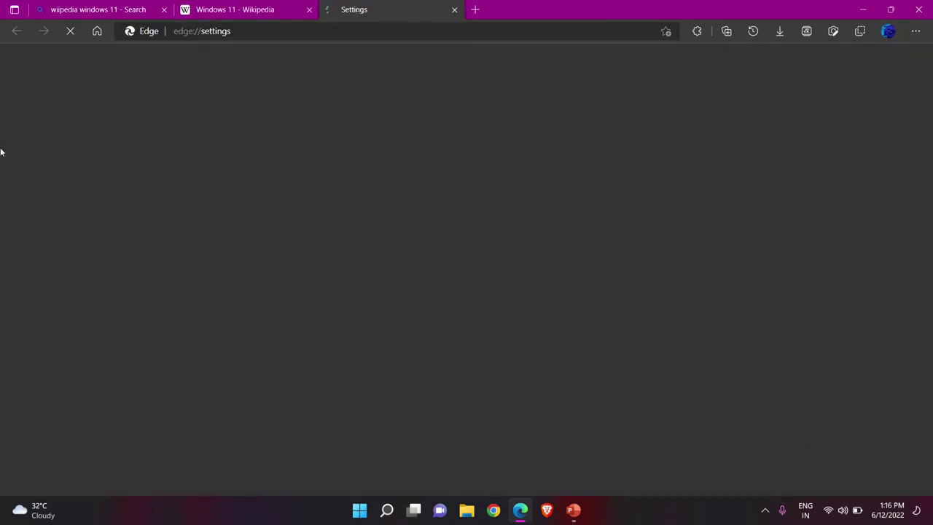
pyautogui.click(83, 166)
pyautogui.scroll(-5, 840, 171)
pyautogui.scroll(-7, 838, 155)
pyautogui.scroll(2, 339, 175)
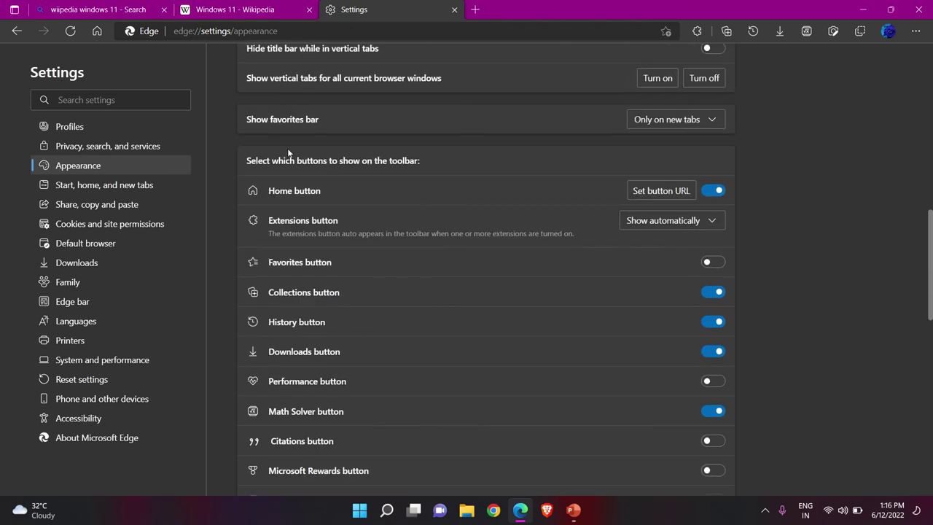
pyautogui.scroll(-6, 633, 167)
pyautogui.scroll(1, 658, 181)
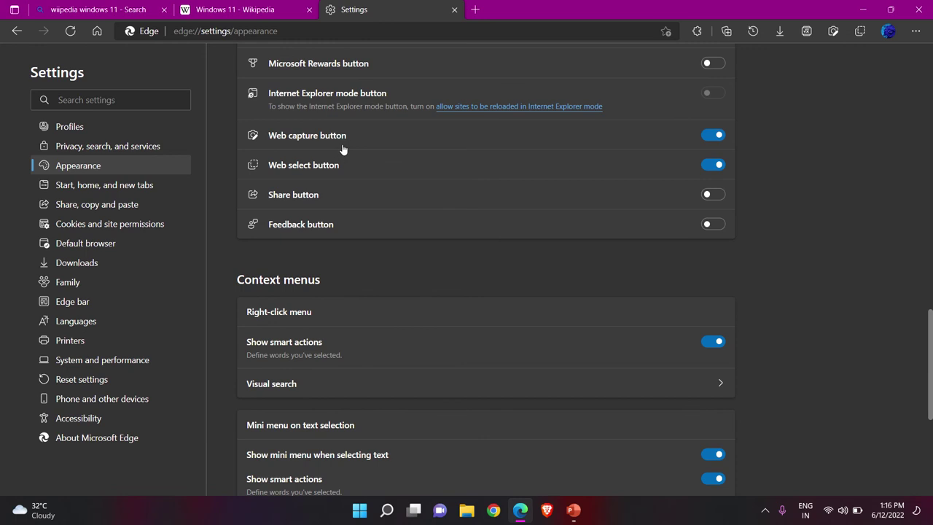
# Turn the Web capture button off and back on, then open a new tab
pyautogui.click(711, 136)
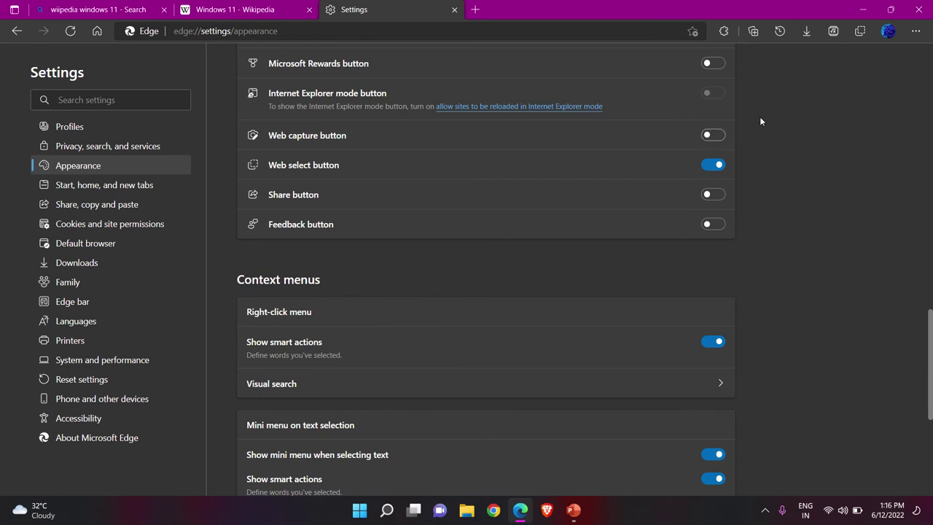
pyautogui.click(721, 137)
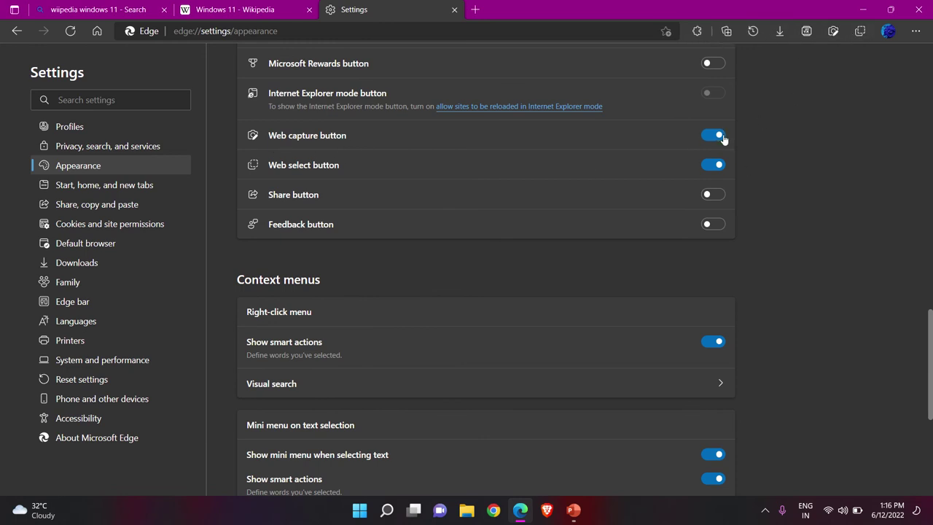
pyautogui.click(474, 8)
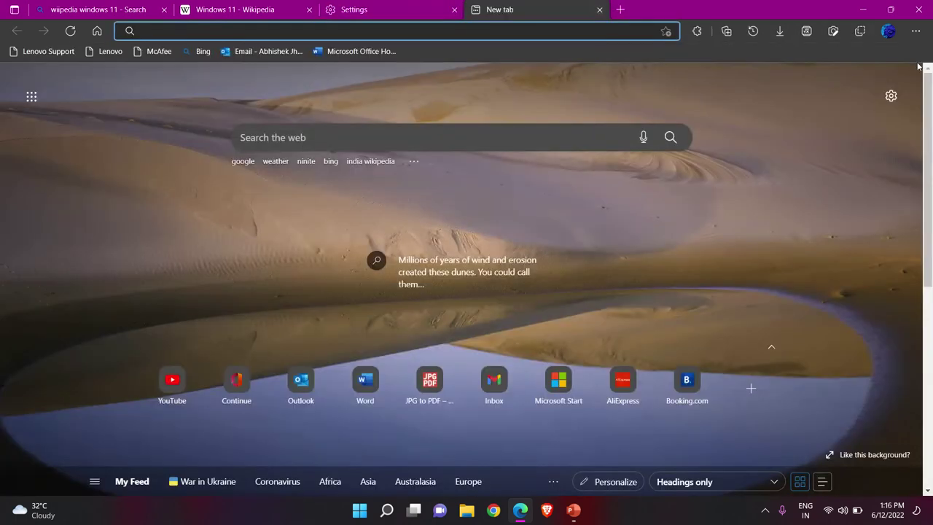